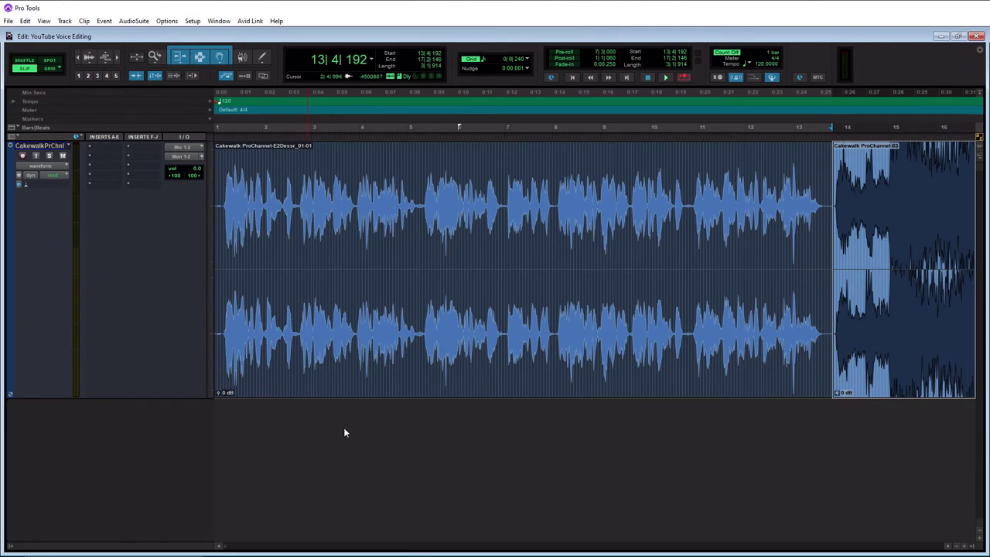
Step: Draw a straight fade-in from the voice clip's start to about bar 2 and bring up its settings
click(467, 380)
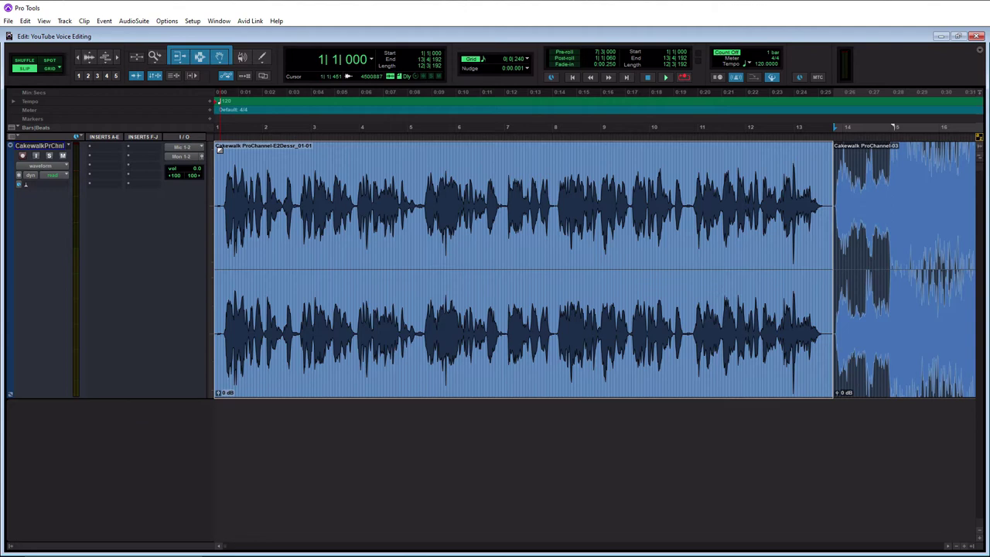
click(219, 149)
drag(219, 150, 297, 165)
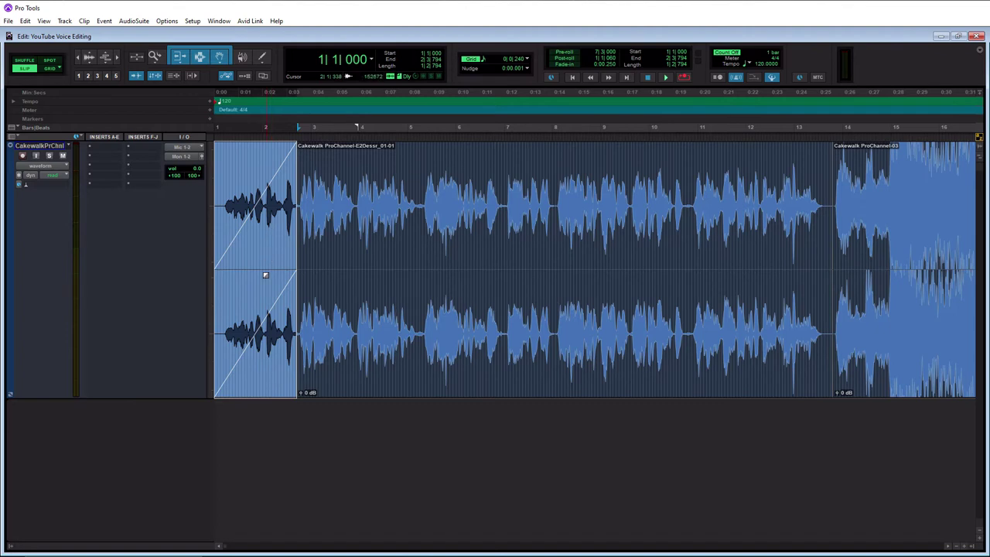
double_click(265, 376)
Step: Zoom the fade-in preview waveform and bend the curve into an S-curve shape
drag(443, 117, 340, 173)
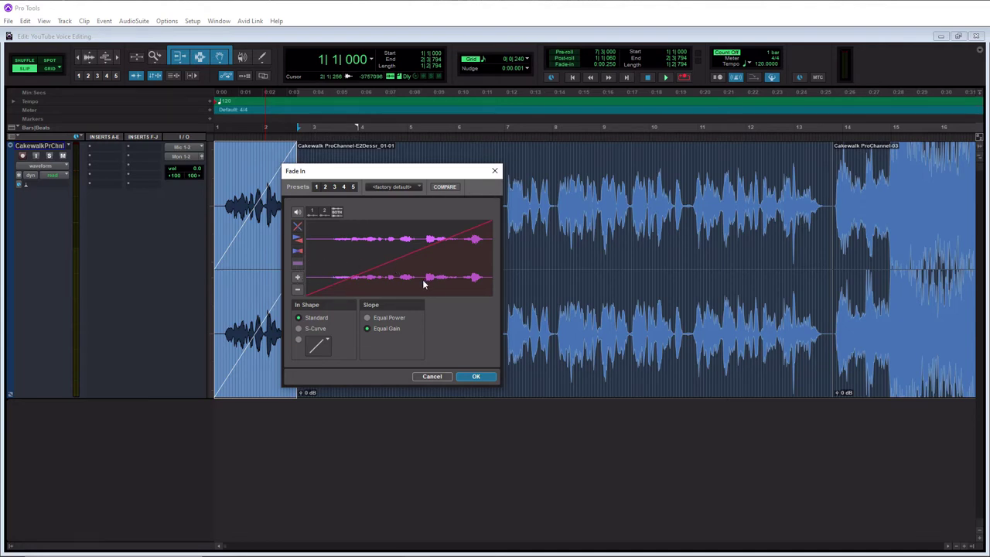
click(297, 277)
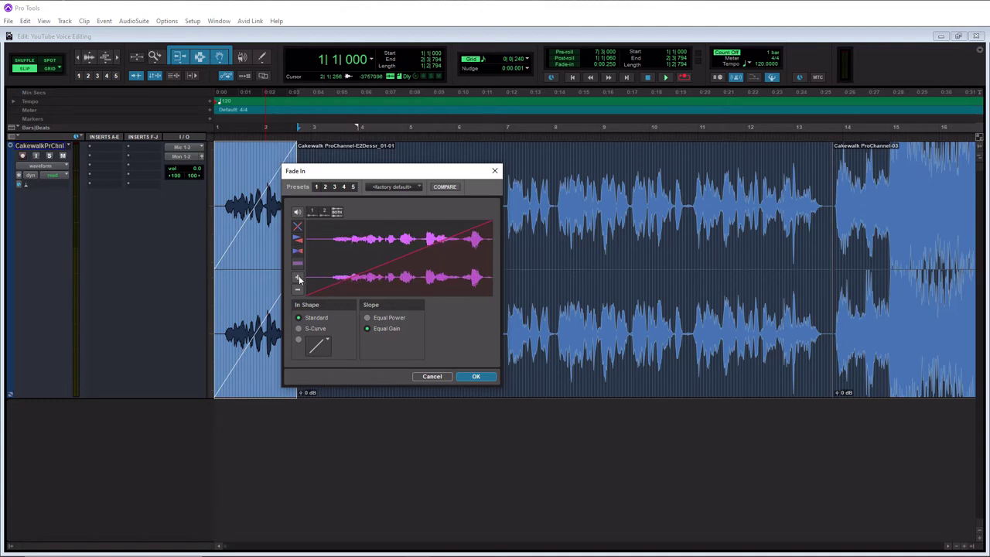
click(299, 278)
click(299, 291)
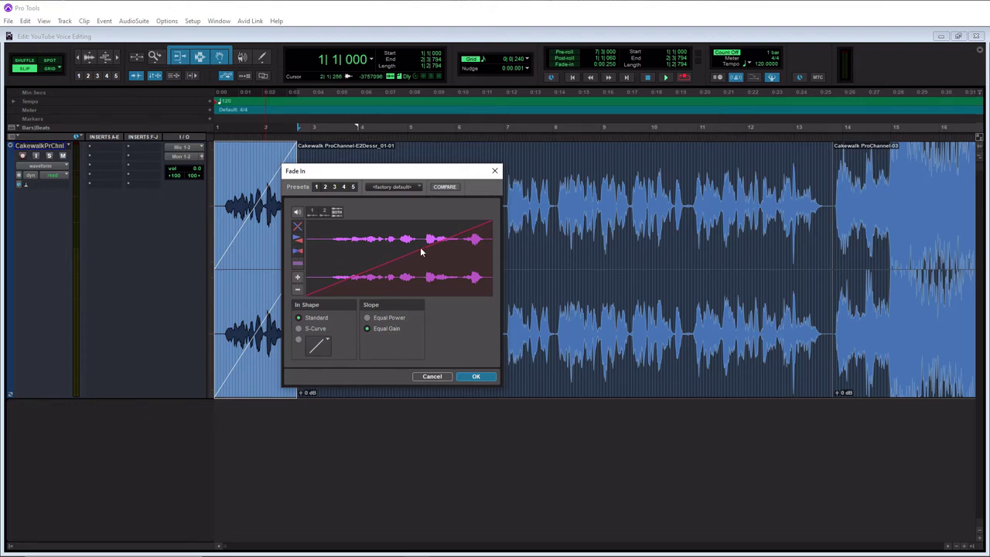
mouse_move(421, 249)
mouse_down()
mouse_move(421, 282)
mouse_move(421, 236)
mouse_move(416, 263)
mouse_up()
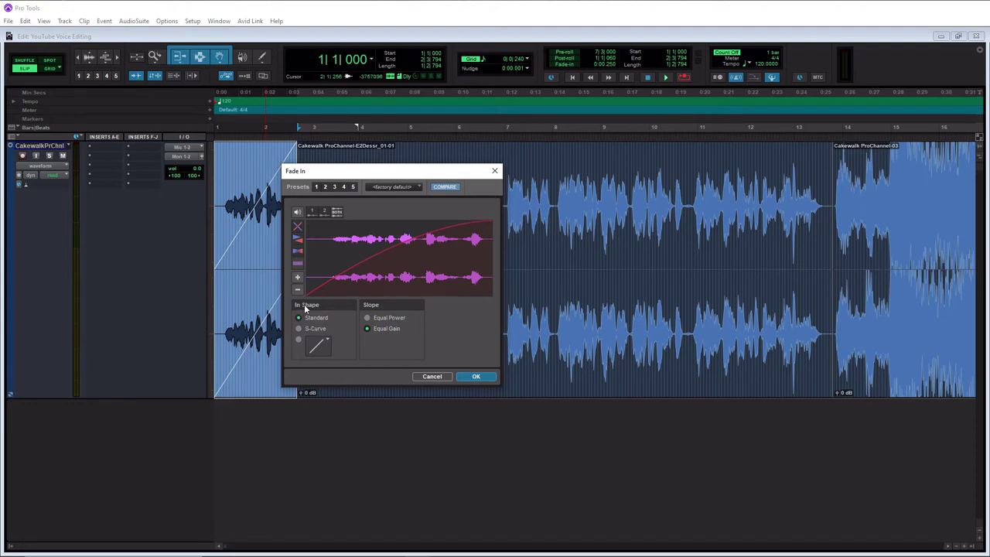
click(300, 329)
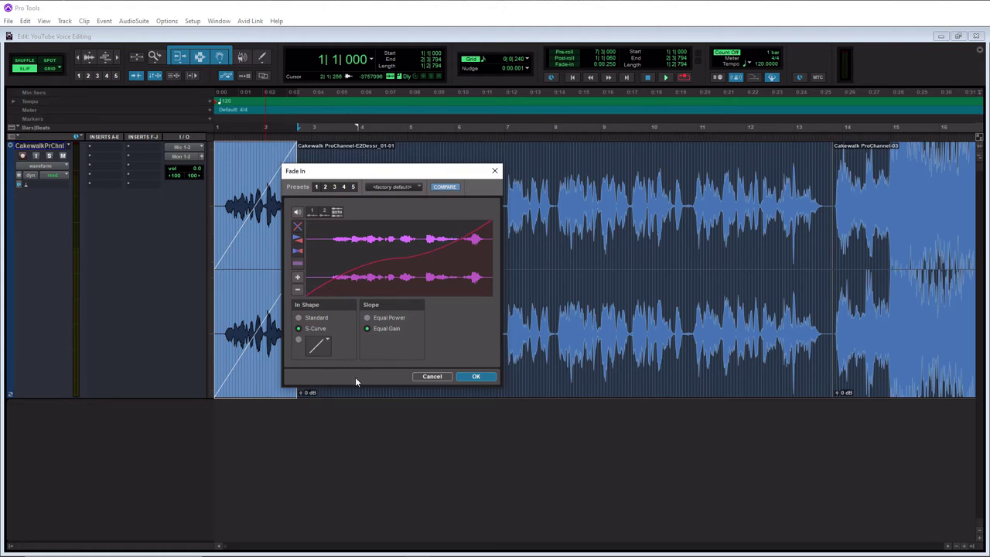
Step: Try the step fade shape, then return the fade-in to Standard with an equal-power slope
click(327, 341)
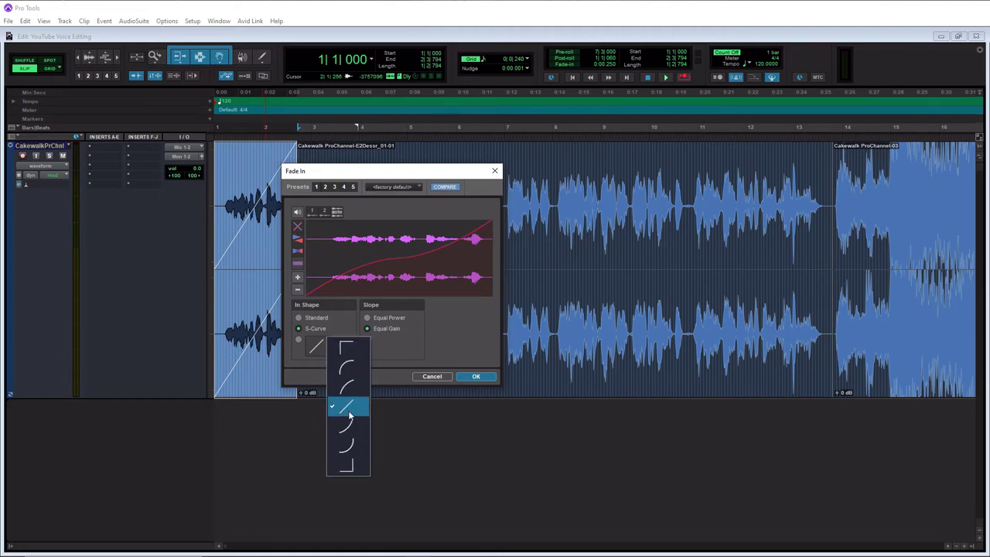
click(350, 468)
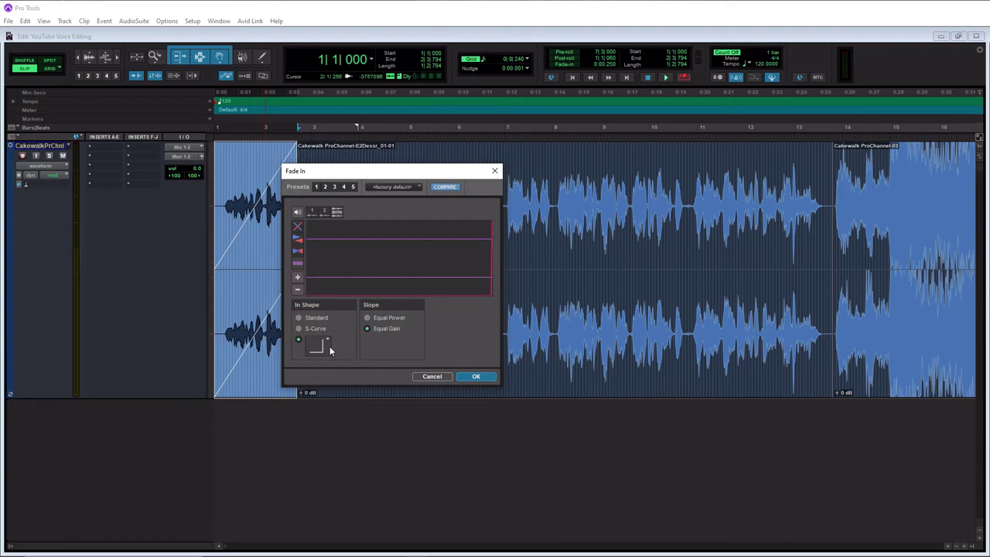
click(299, 318)
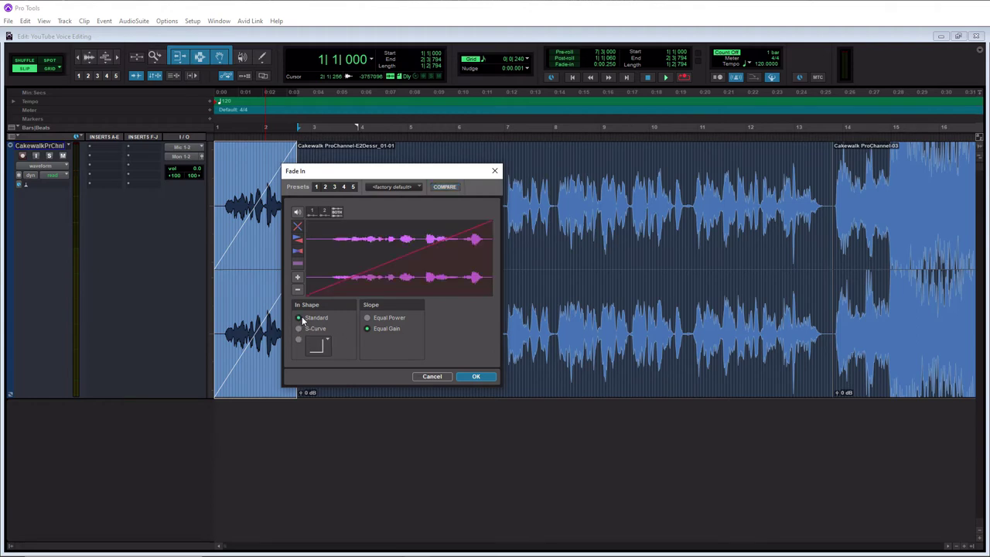
click(368, 318)
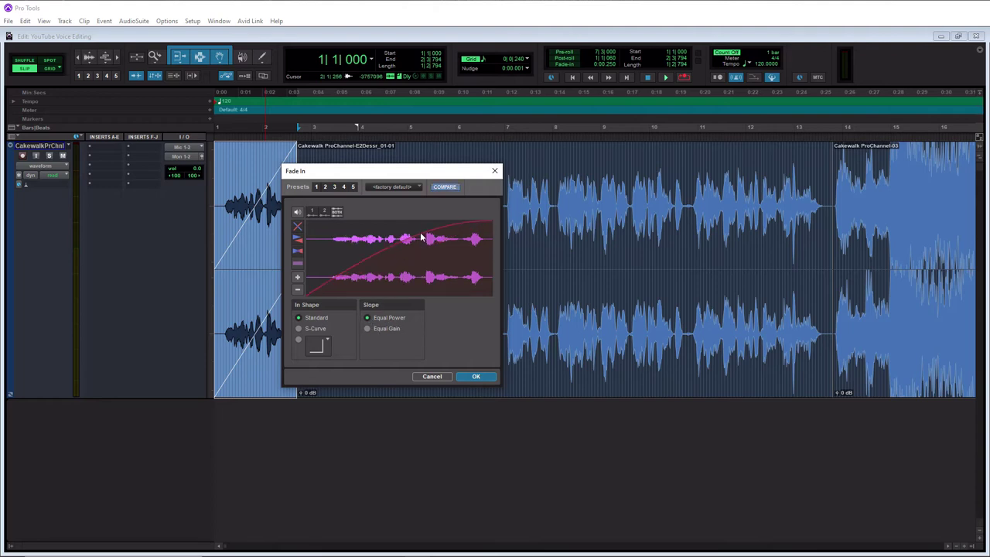
Step: Bend the fade-in into a steep late-rising curve with equal-gain slope and apply it
drag(423, 237, 472, 274)
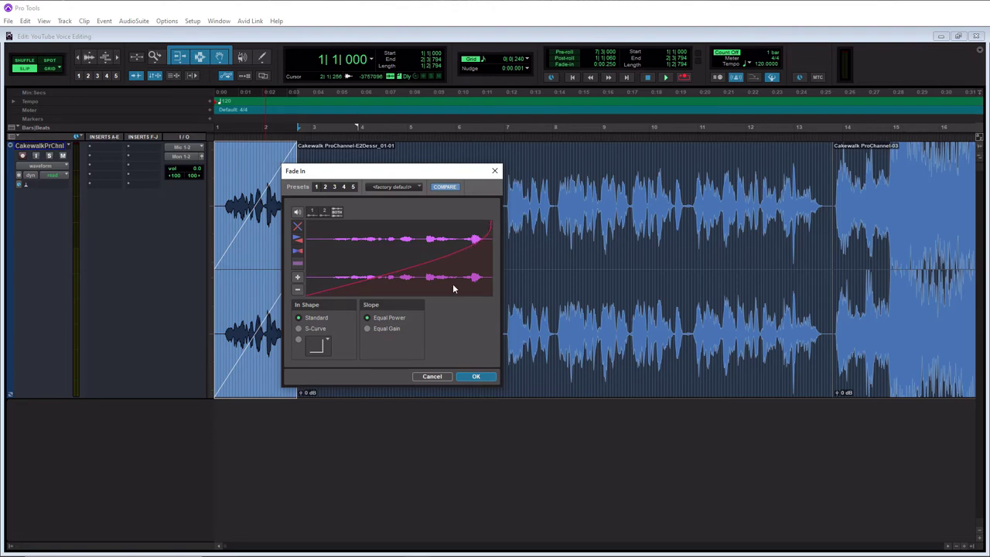
click(367, 329)
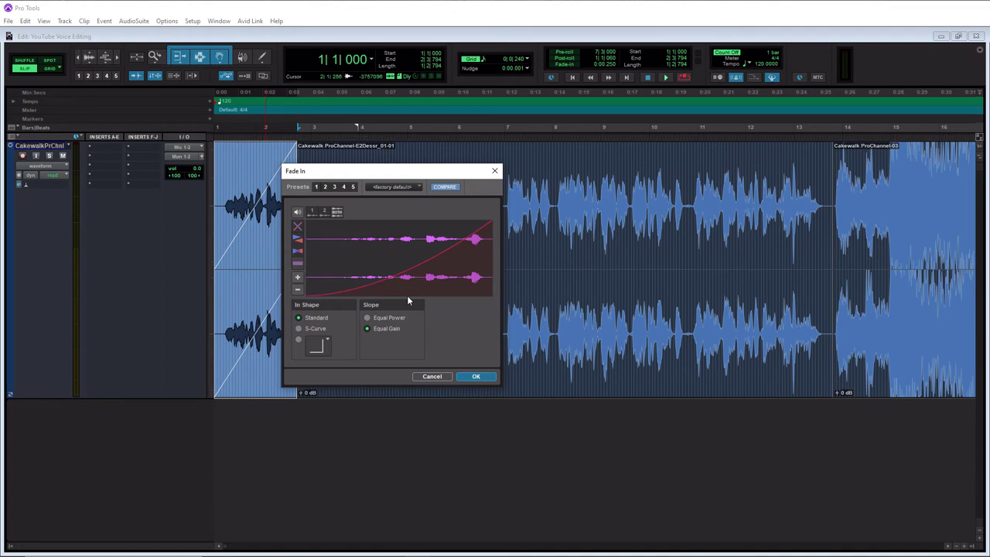
click(474, 376)
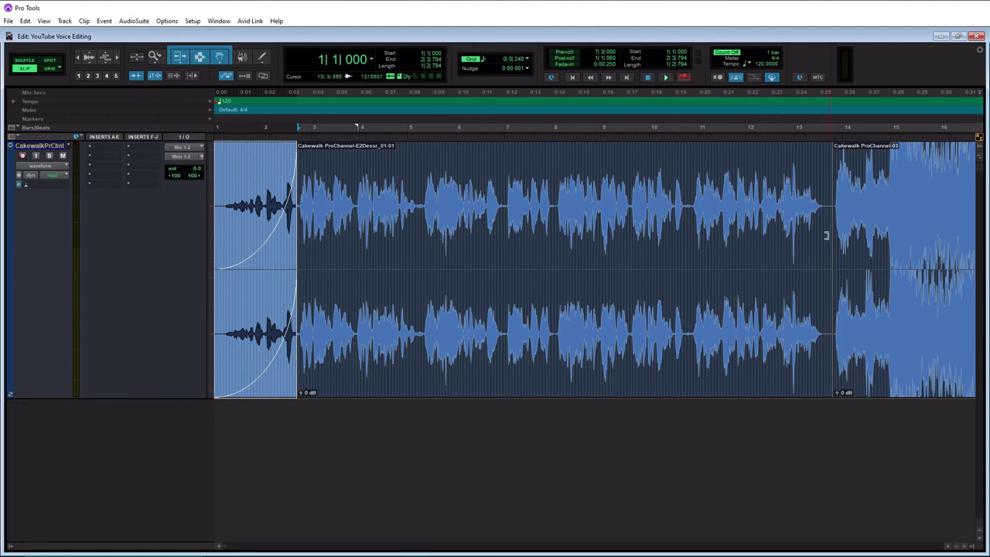
Step: Add a convex-curved fade-out over the first clip's end, then place the cursor at the clip join
click(827, 149)
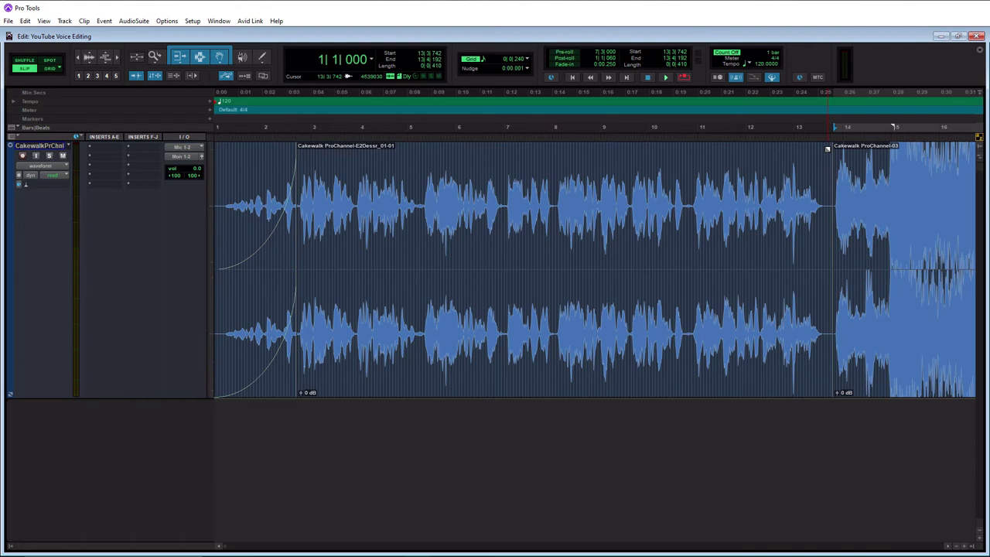
drag(827, 148, 725, 364)
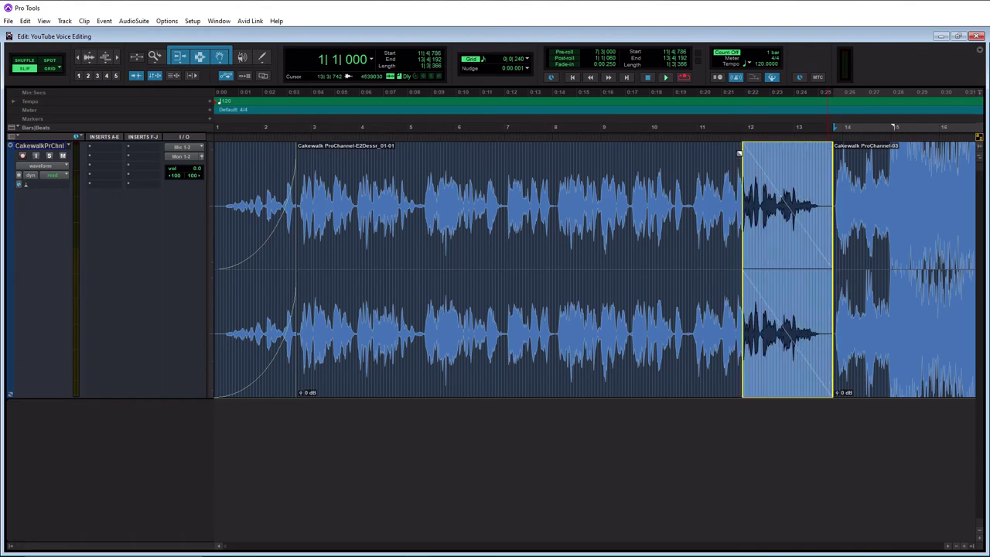
double_click(768, 380)
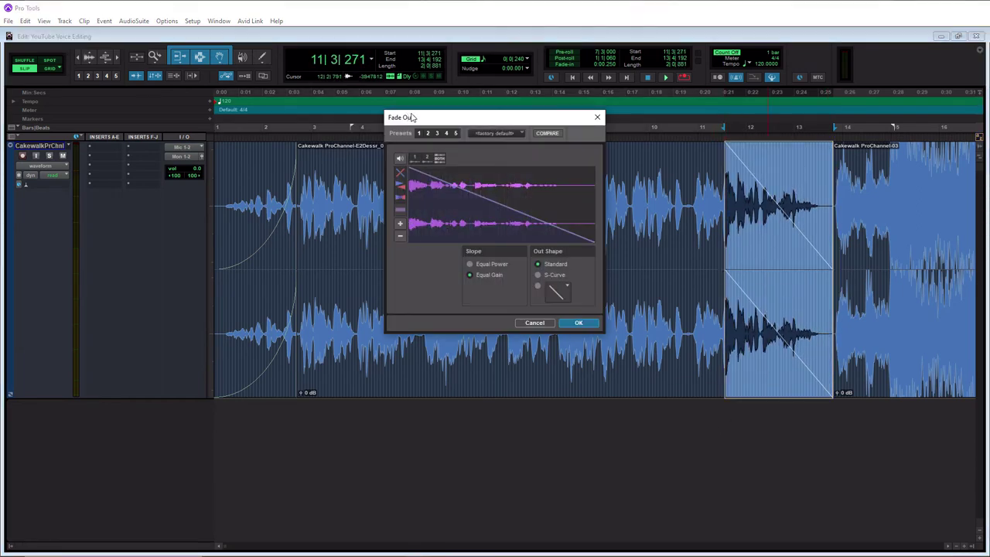
drag(485, 200, 499, 176)
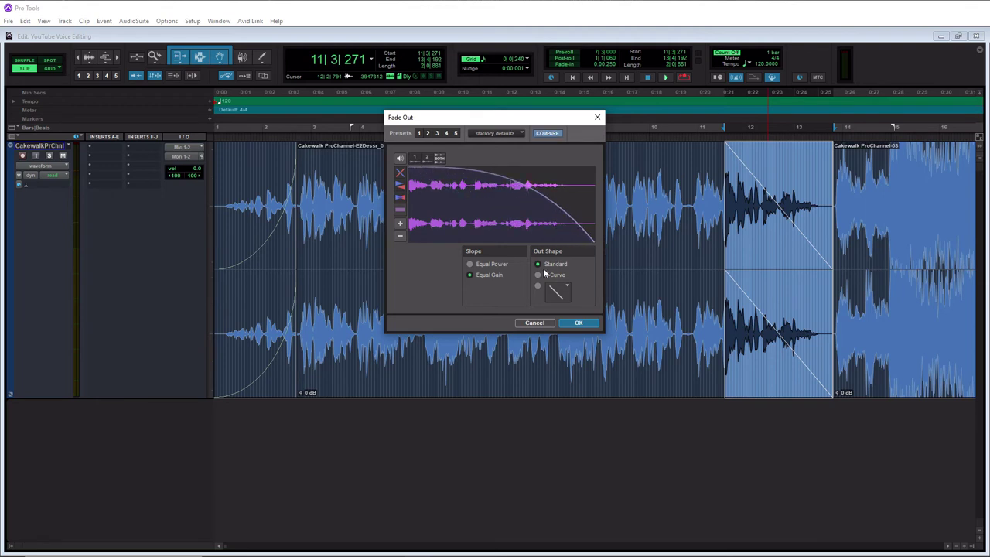
click(573, 324)
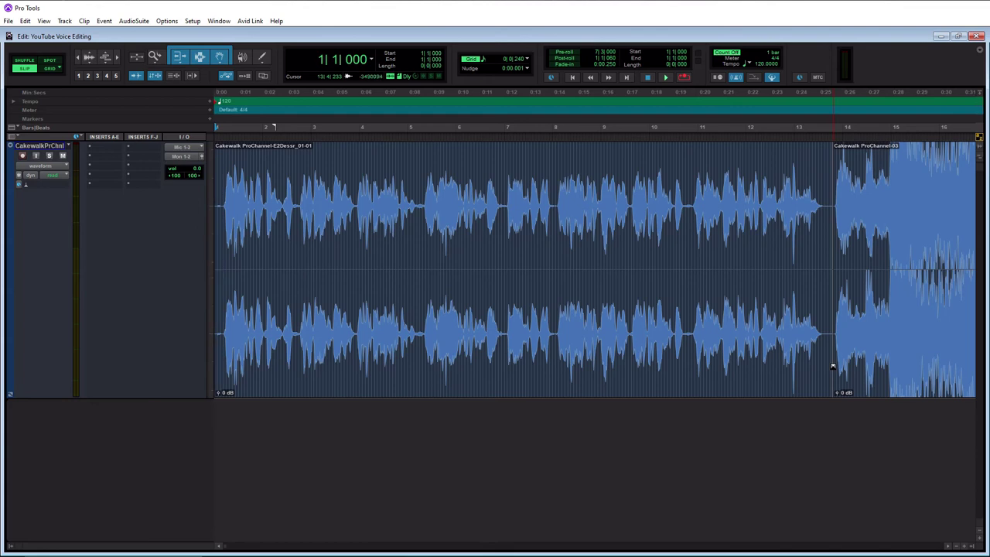
click(834, 366)
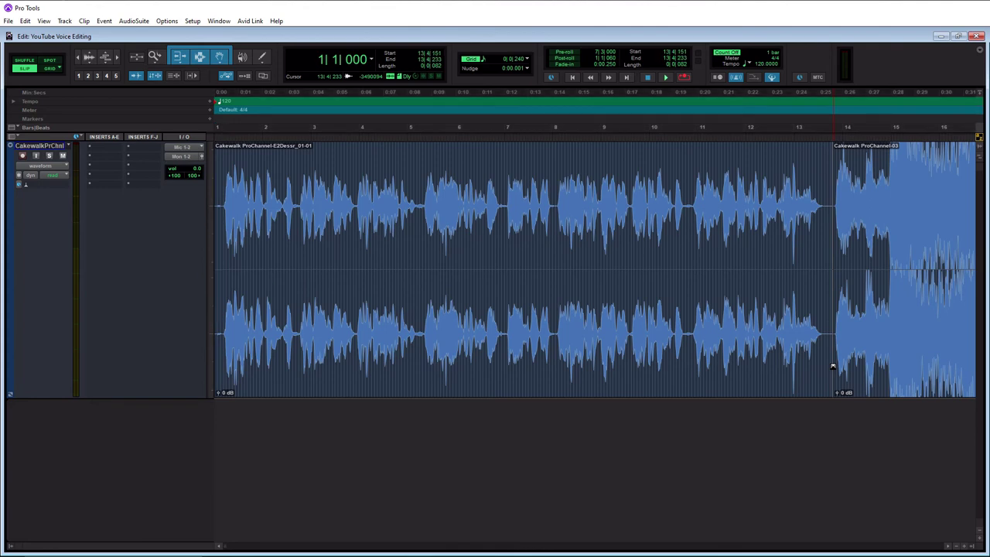
Step: Drag a crossfade across the join between the two voice clips, then toggle Smart Tool off and on
mouse_move(833, 366)
mouse_down()
mouse_move(867, 365)
mouse_move(837, 360)
mouse_up()
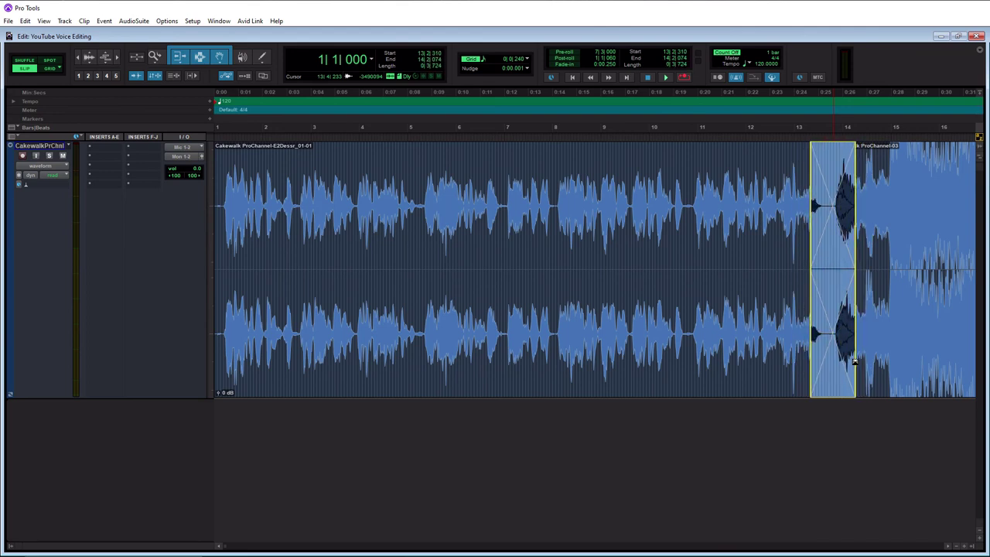
drag(837, 361, 854, 358)
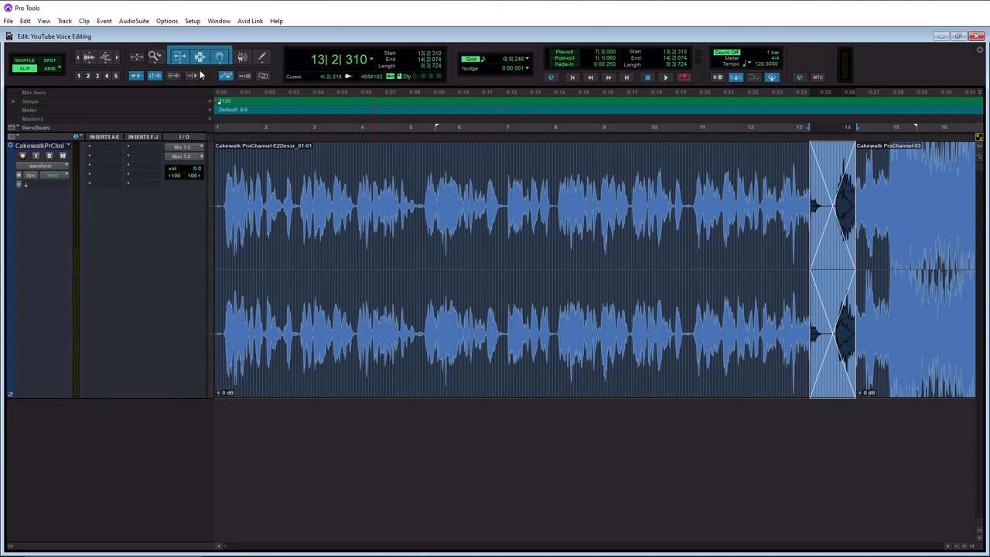
click(200, 57)
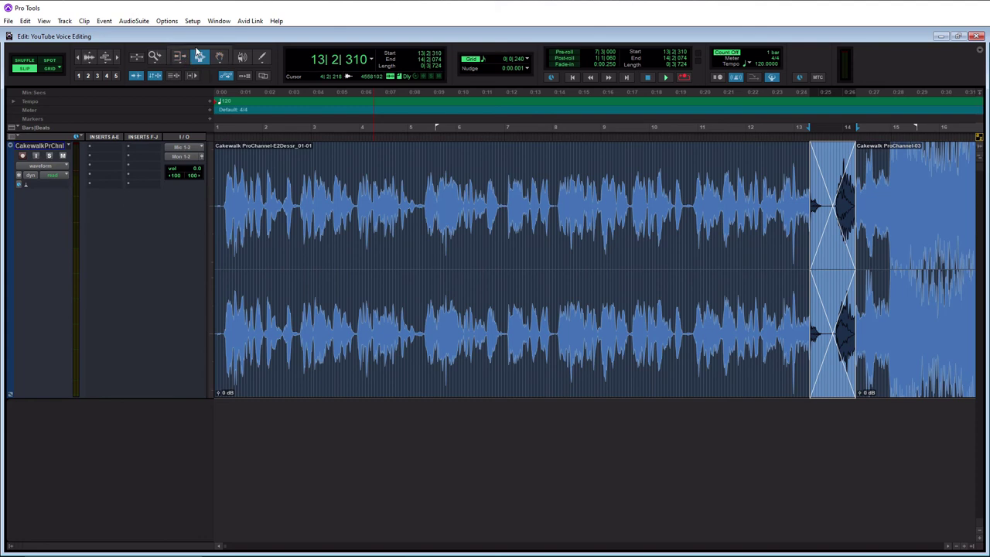
click(196, 49)
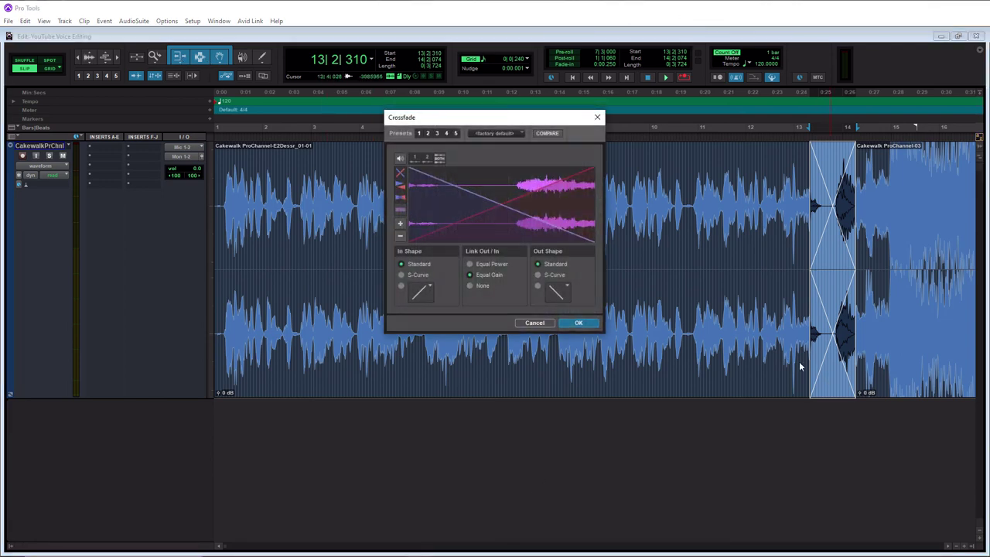
Step: Preview the crossfade's lines bowed into curves, then close its settings without applying
drag(442, 114, 359, 175)
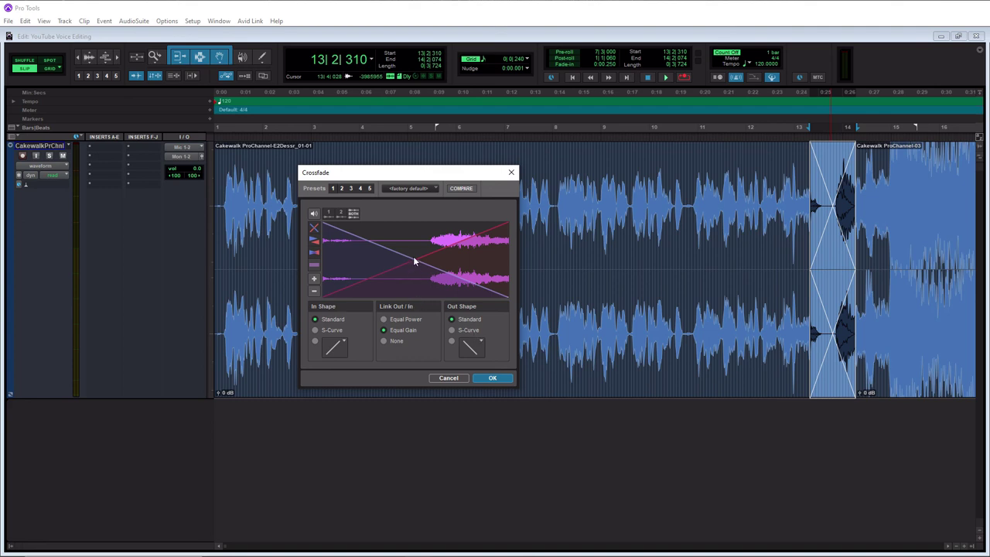
mouse_move(413, 256)
mouse_down()
mouse_move(415, 232)
mouse_move(413, 272)
mouse_up()
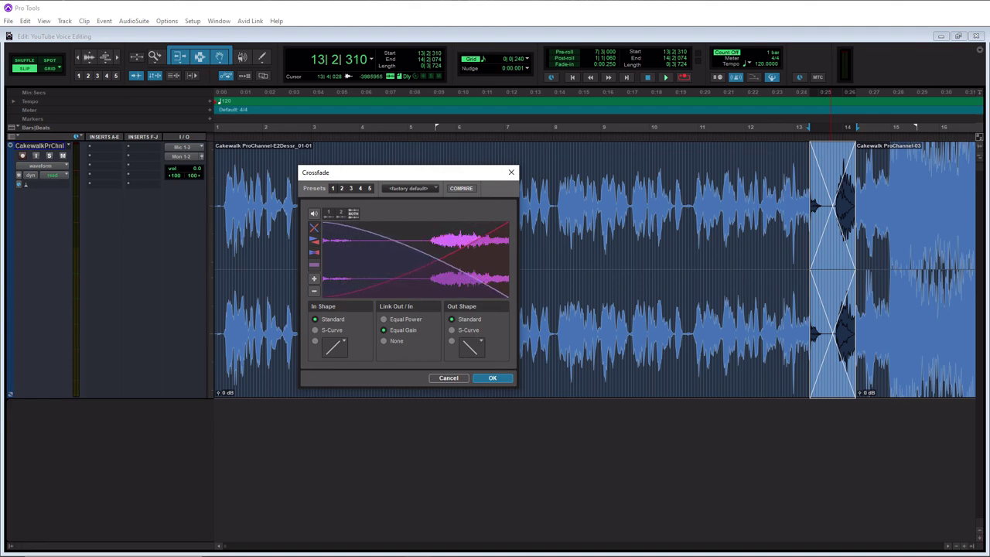
click(511, 172)
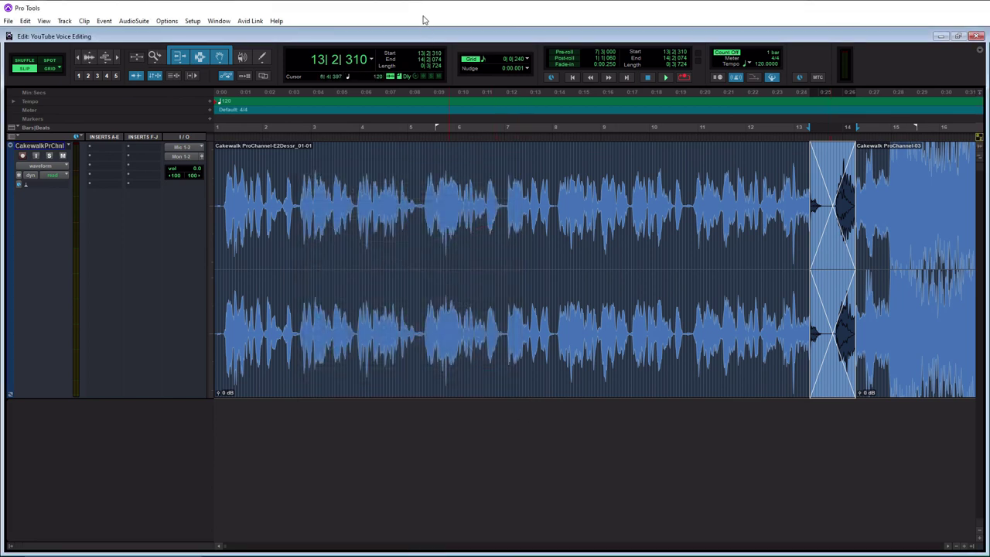